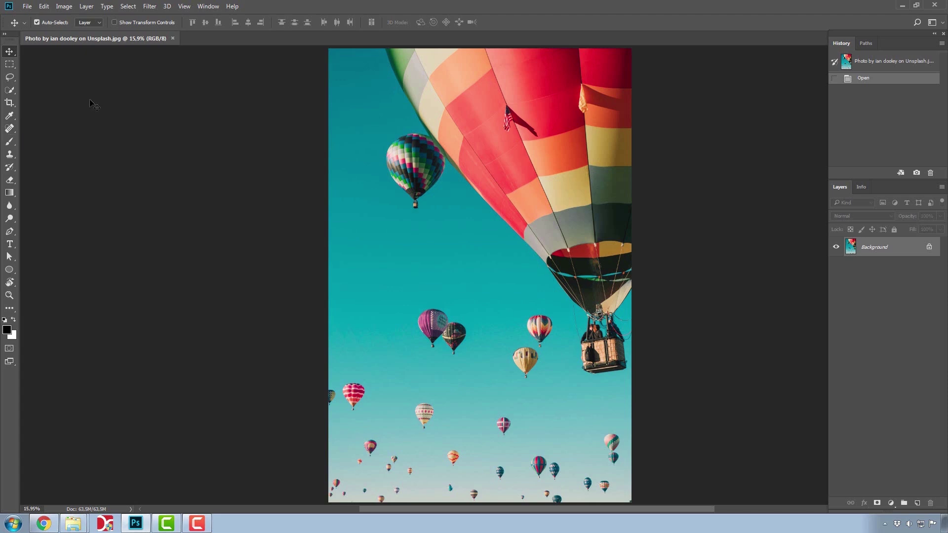
# Choose the Spot Healing Brush tool and set its brush size to 137 px for the large balloon
pyautogui.click(8, 131)
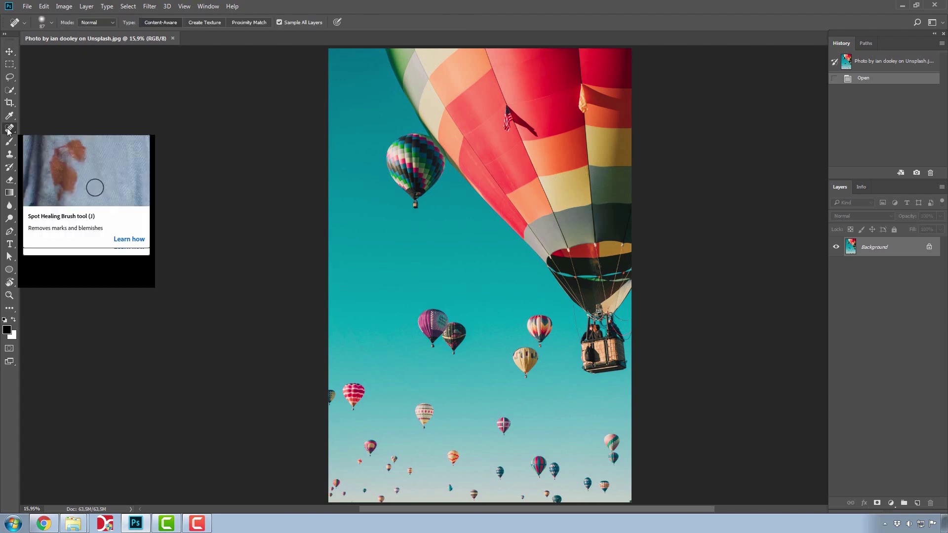
pyautogui.rightClick(8, 131)
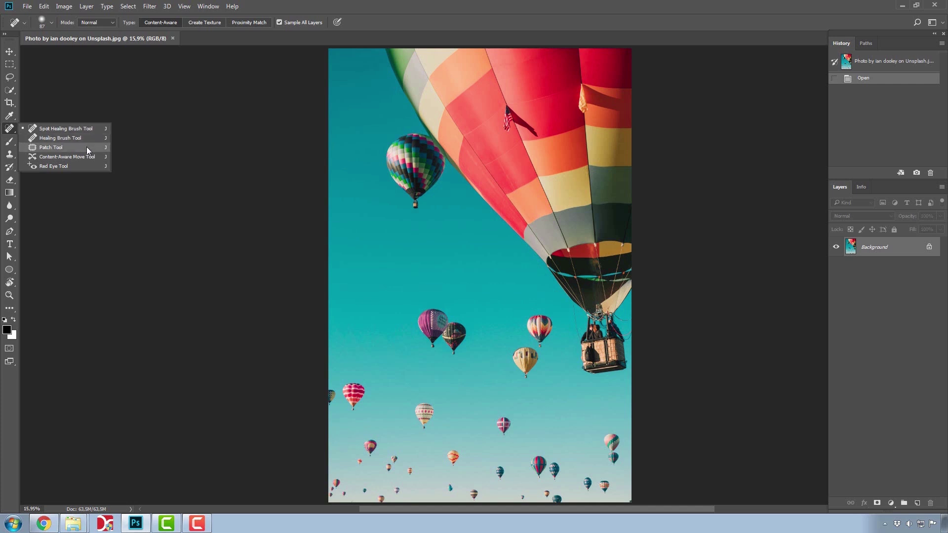
pyautogui.click(88, 129)
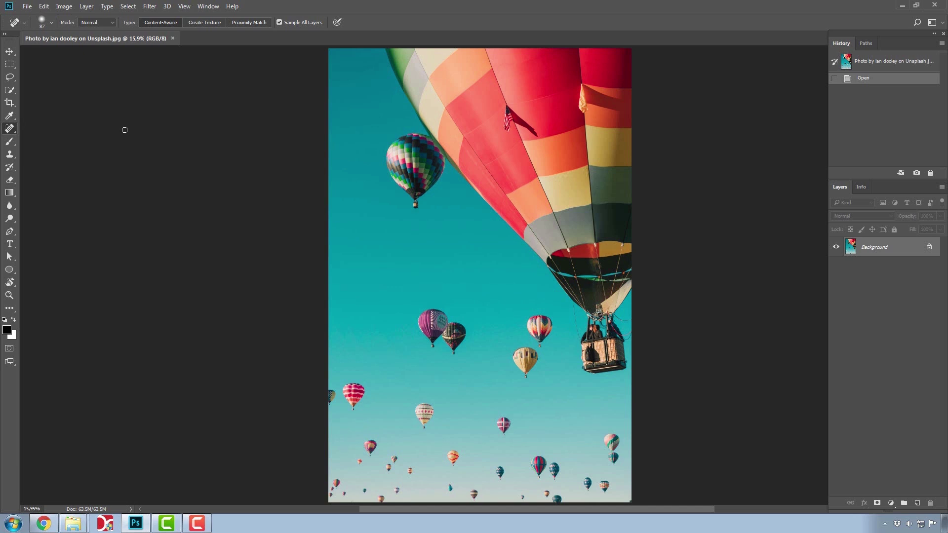
pyautogui.click(8, 295)
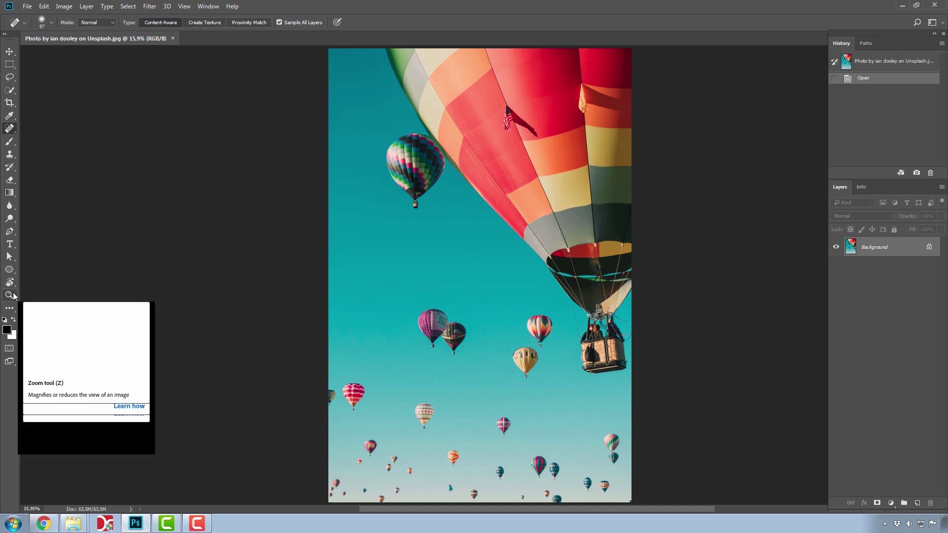
pyautogui.moveTo(564, 153); pyautogui.dragTo(529, 118)
pyautogui.moveTo(565, 165); pyautogui.dragTo(451, 254)
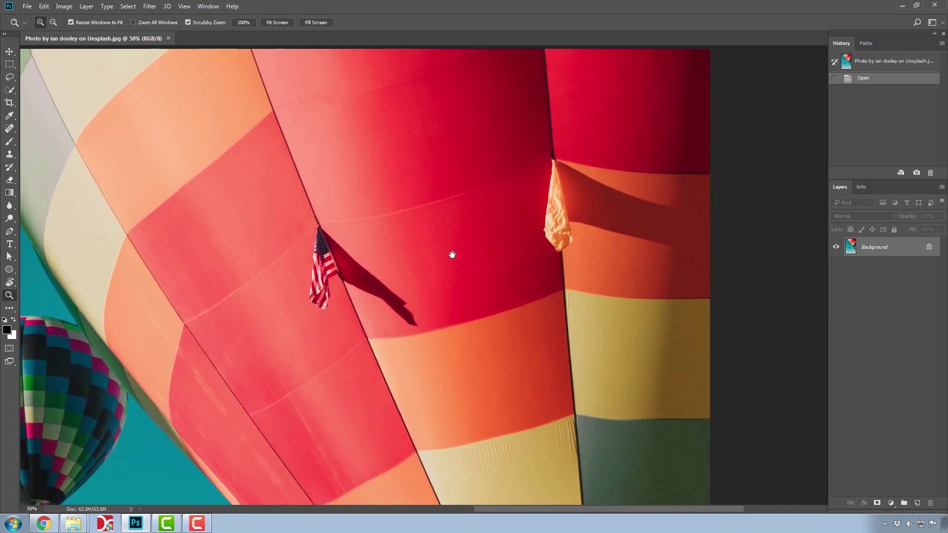
pyautogui.click(13, 130)
pyautogui.click(50, 22)
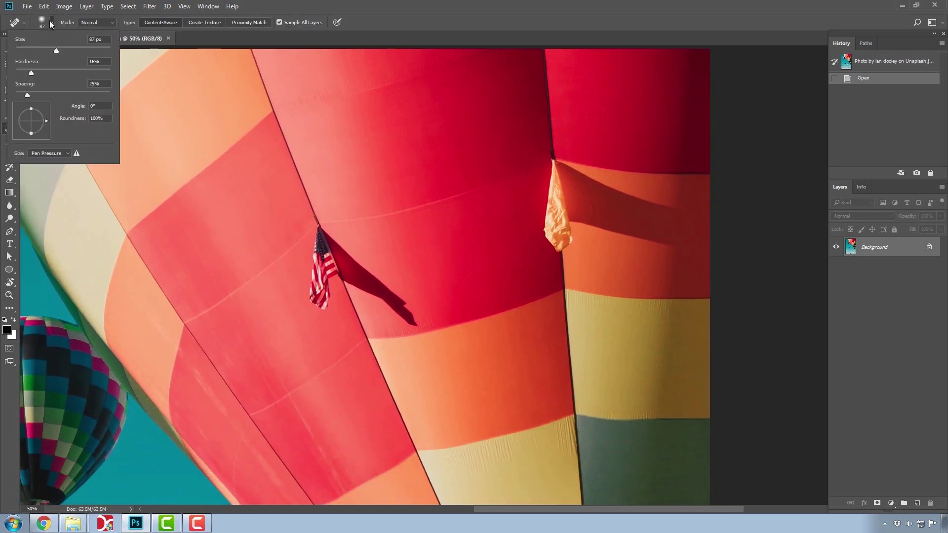
pyautogui.moveTo(54, 52); pyautogui.dragTo(72, 51)
# Reduce the Spot Healing Brush to 54 px and lower its hardness to 11%
pyautogui.rightClick(412, 197)
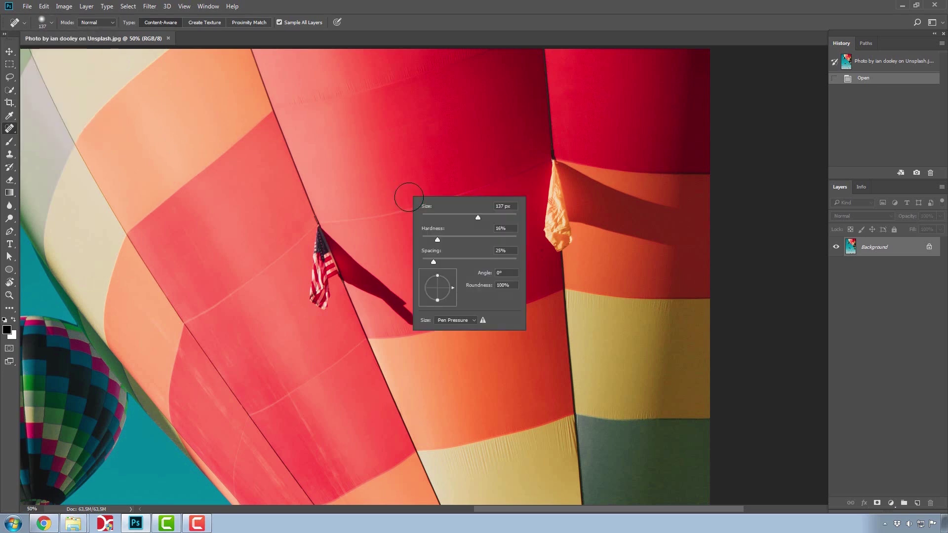
pyautogui.moveTo(469, 217); pyautogui.dragTo(451, 218)
pyautogui.click(406, 32)
pyautogui.rightClick(450, 220)
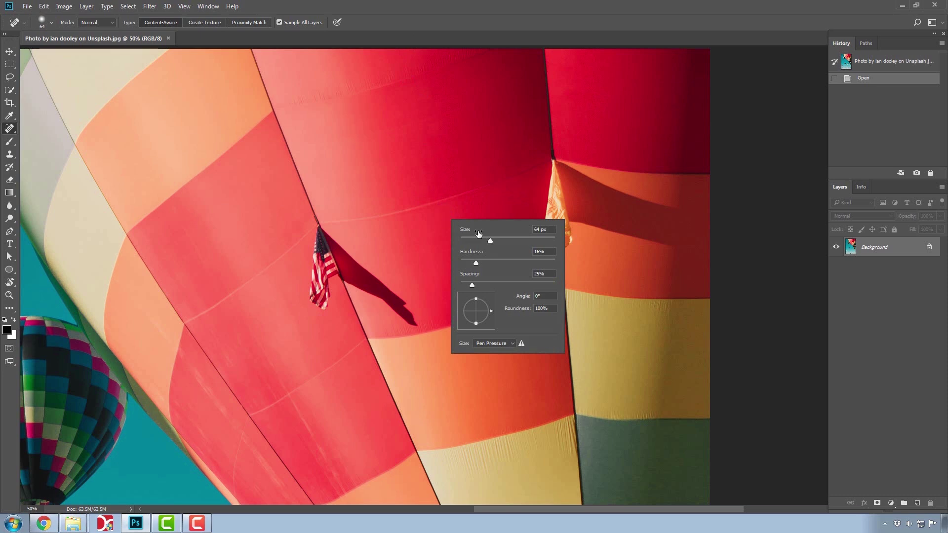
pyautogui.moveTo(491, 243); pyautogui.dragTo(471, 264)
pyautogui.click(406, 36)
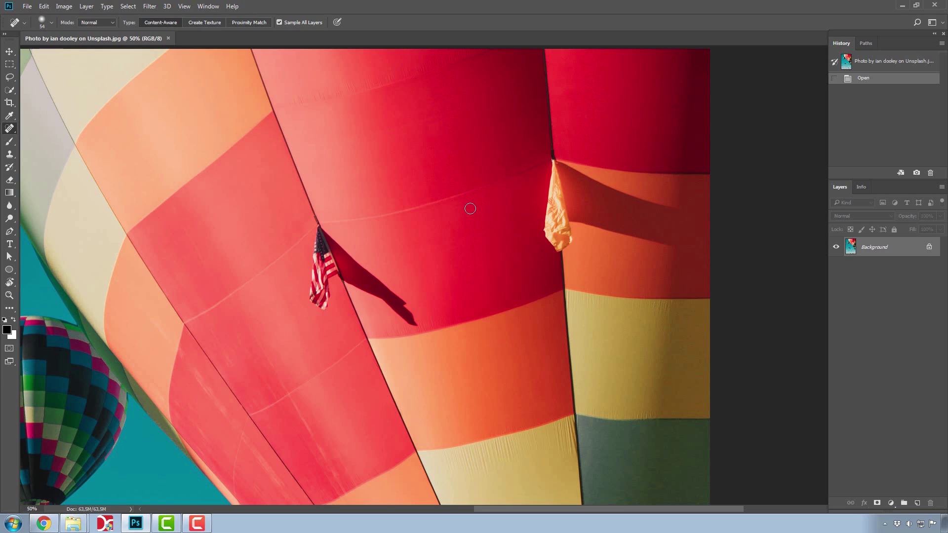
# Reduce the brush to 27 px and heal the small spot on the red panel beside the orange flag
pyautogui.rightClick(539, 256)
pyautogui.moveTo(561, 276); pyautogui.dragTo(559, 275)
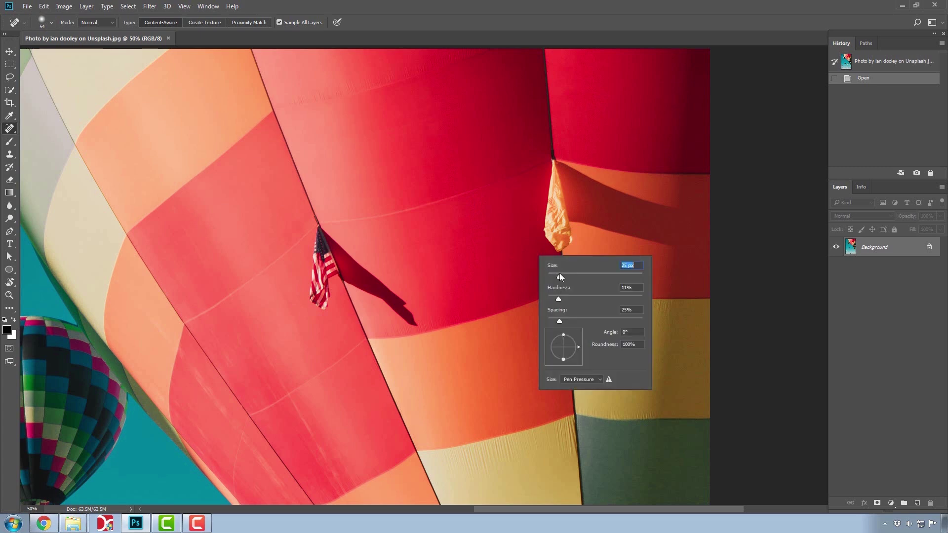
pyautogui.press('Return')
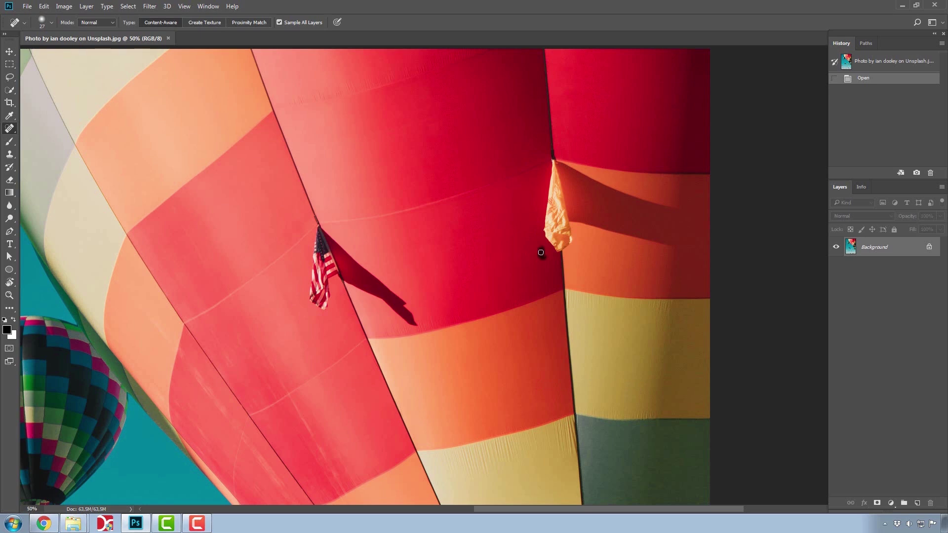
pyautogui.click(541, 252)
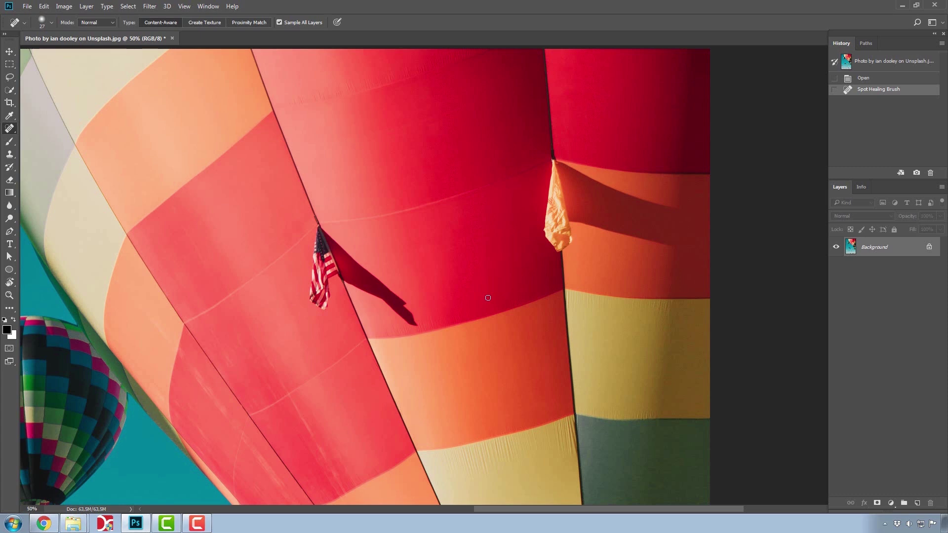
# Enlarge the Spot Healing Brush to 90 px and fit the whole image on screen
pyautogui.click(9, 295)
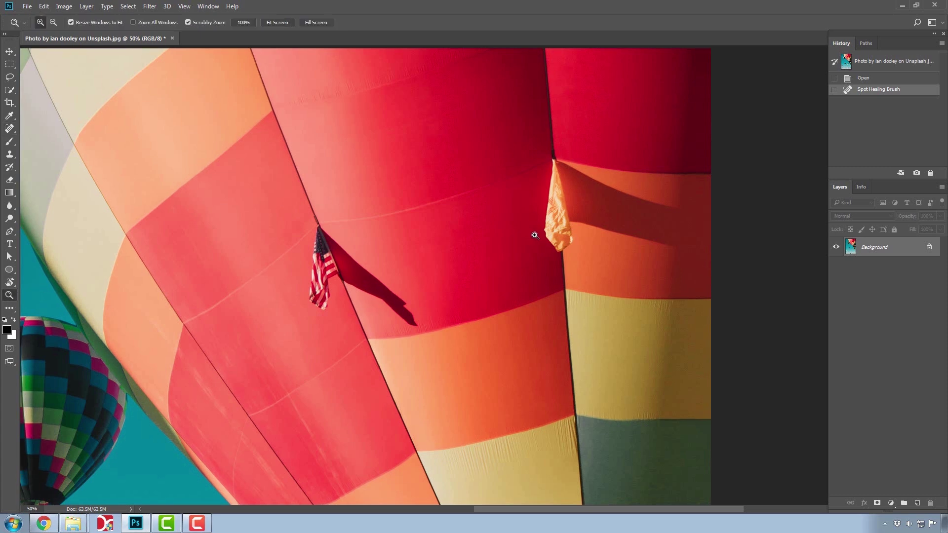
pyautogui.click(534, 235)
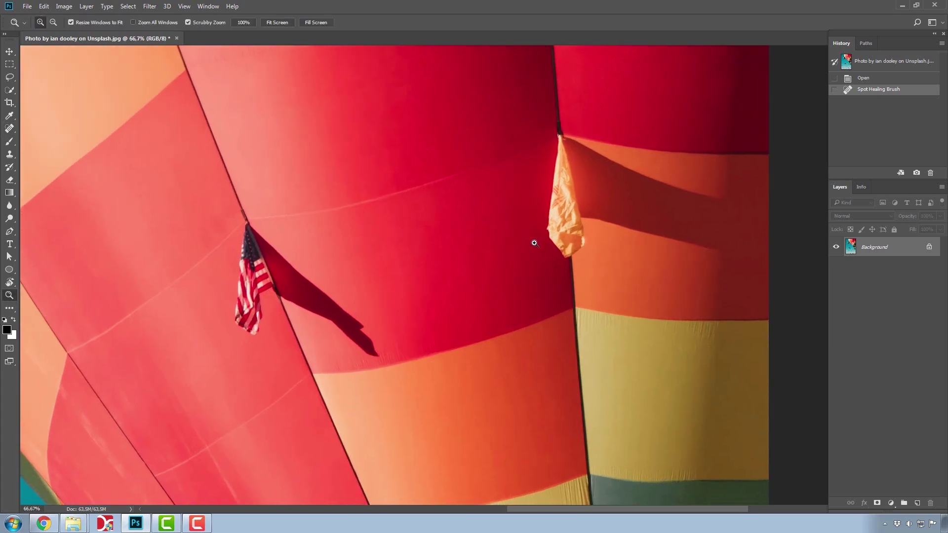
pyautogui.click(12, 130)
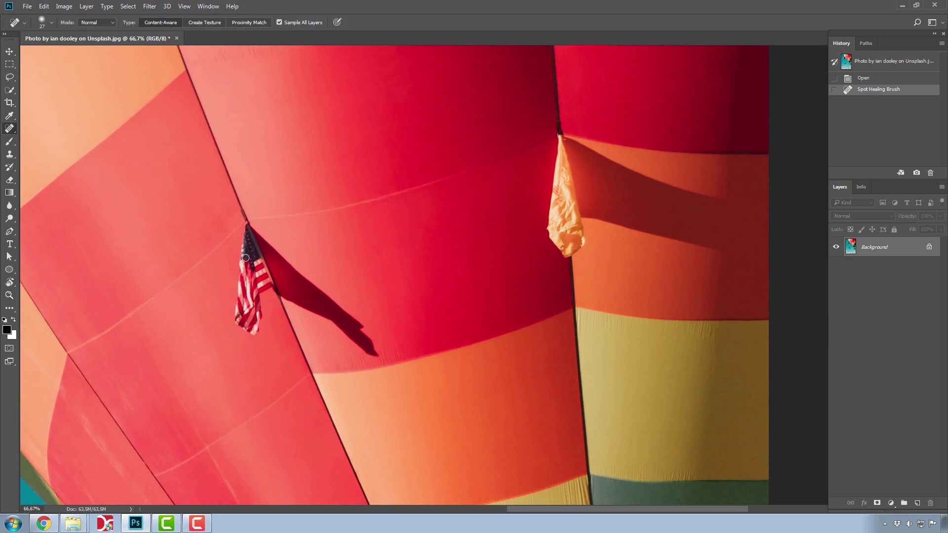
pyautogui.press(']')
pyautogui.press(']')
pyautogui.press(']')
pyautogui.press(']')
pyautogui.press(']')
pyautogui.press(']')
pyautogui.press(']')
pyautogui.click(9, 296)
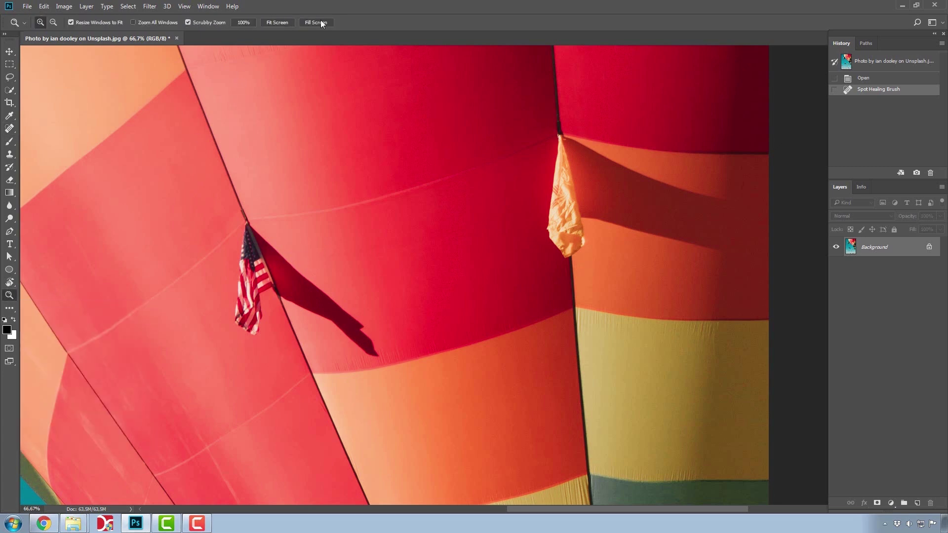
pyautogui.click(280, 22)
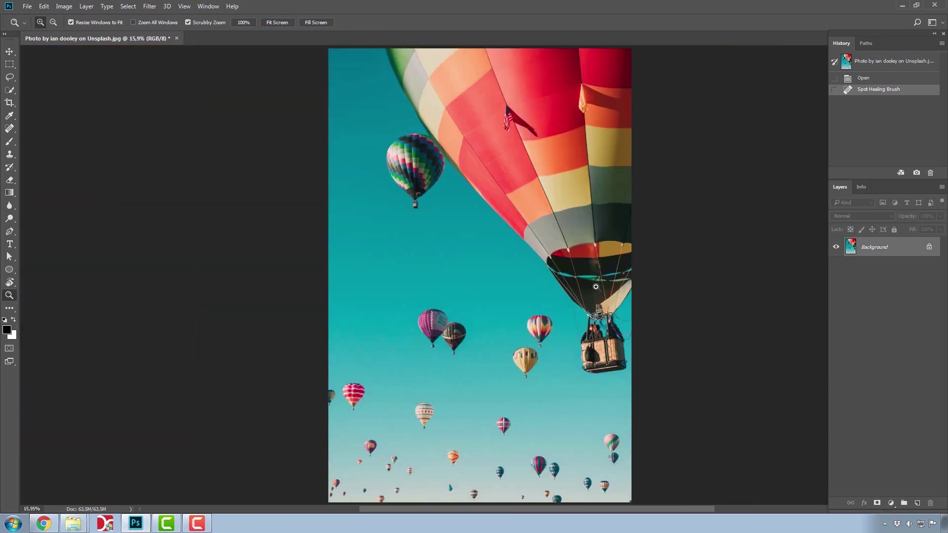
pyautogui.click(10, 51)
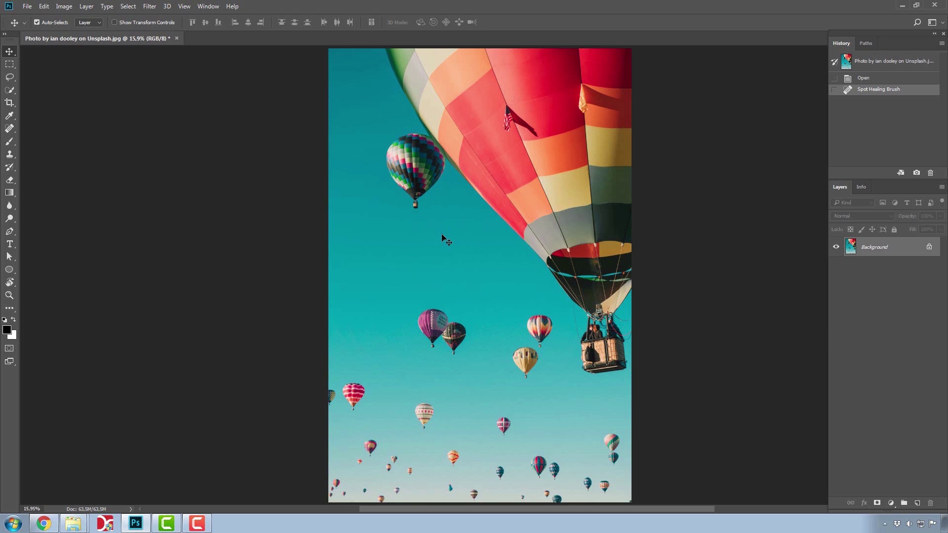
pyautogui.click(9, 128)
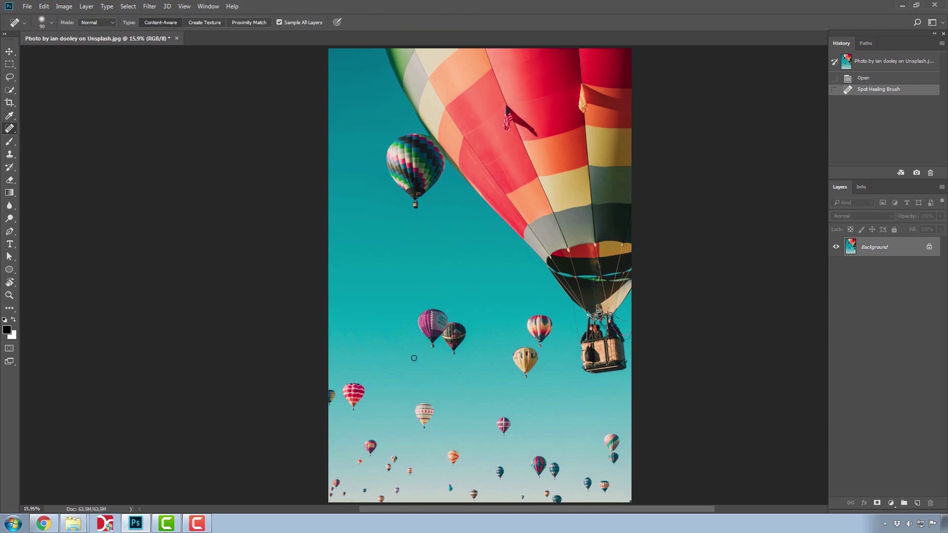
# Try to heal away the cream striped balloon in the lower sky with a 600 px brush, and revert that stroke
pyautogui.press(']')
pyautogui.press(']')
pyautogui.press(']')
pyautogui.press(']')
pyautogui.press(']')
pyautogui.press(']')
pyautogui.press(']')
pyautogui.press(']')
pyautogui.press(']')
pyautogui.press(']')
pyautogui.moveTo(422, 413); pyautogui.dragTo(425, 416)
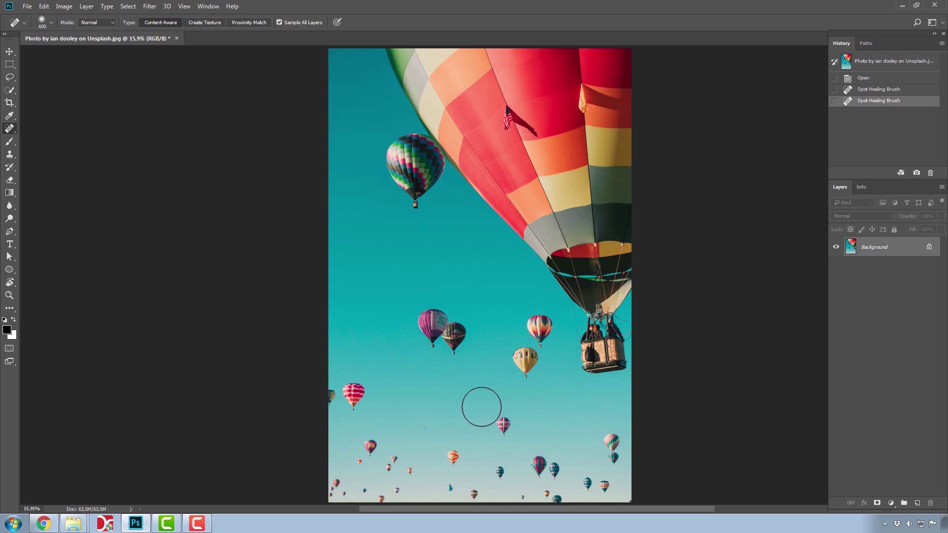
pyautogui.click(853, 90)
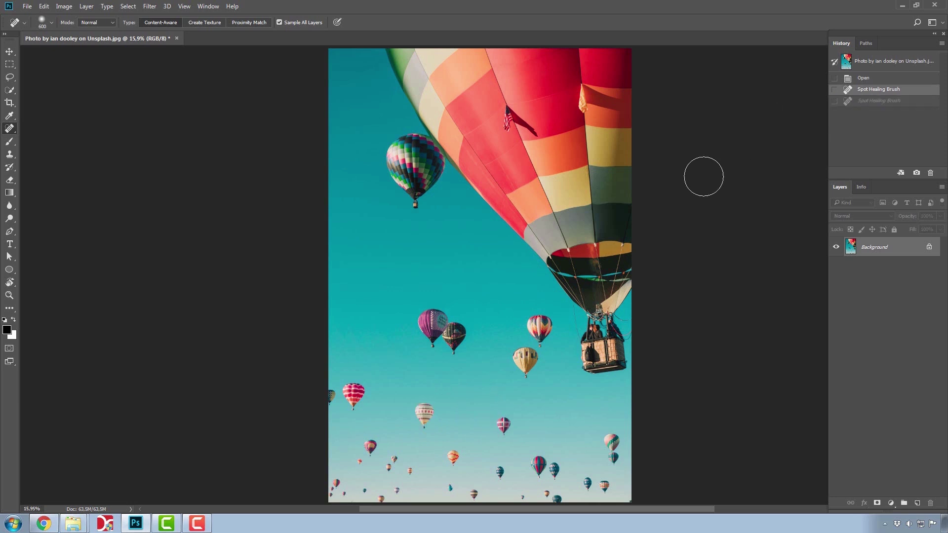
# Reduce the brush to 250 px and heal away the cream striped balloon in the lower sky
pyautogui.press('[')
pyautogui.press('[')
pyautogui.press('[')
pyautogui.press('[')
pyautogui.moveTo(420, 408)
pyautogui.mouseDown()
pyautogui.moveTo(423, 419)
pyautogui.moveTo(408, 411)
pyautogui.moveTo(425, 423)
pyautogui.moveTo(415, 424)
pyautogui.moveTo(430, 417)
pyautogui.moveTo(418, 435)
pyautogui.mouseUp()
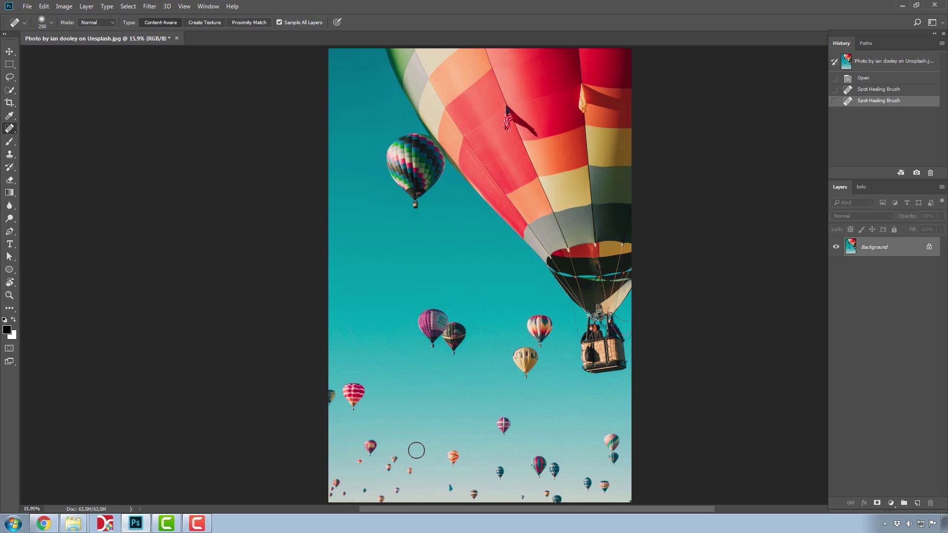
# Switch to the Healing Brush tool and set its brush size to 112 px
pyautogui.rightClick(10, 129)
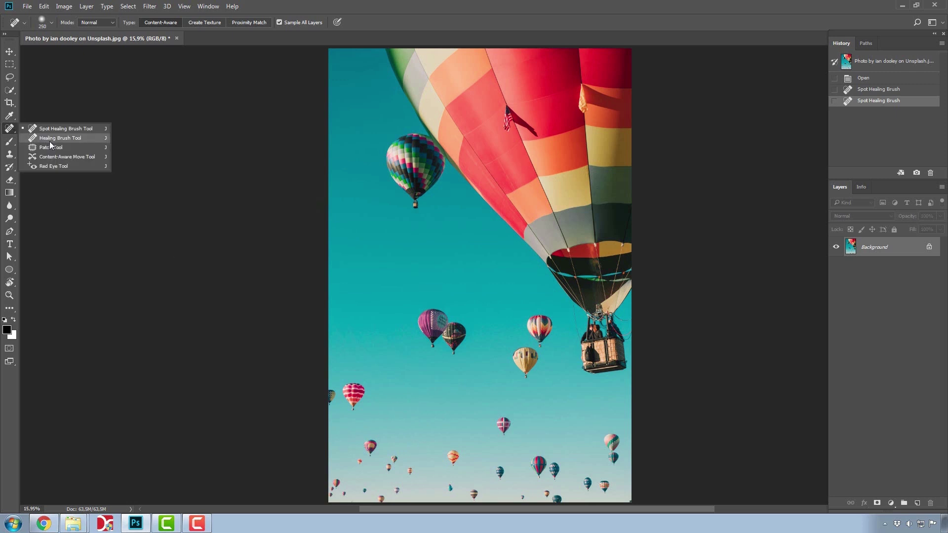
pyautogui.click(50, 140)
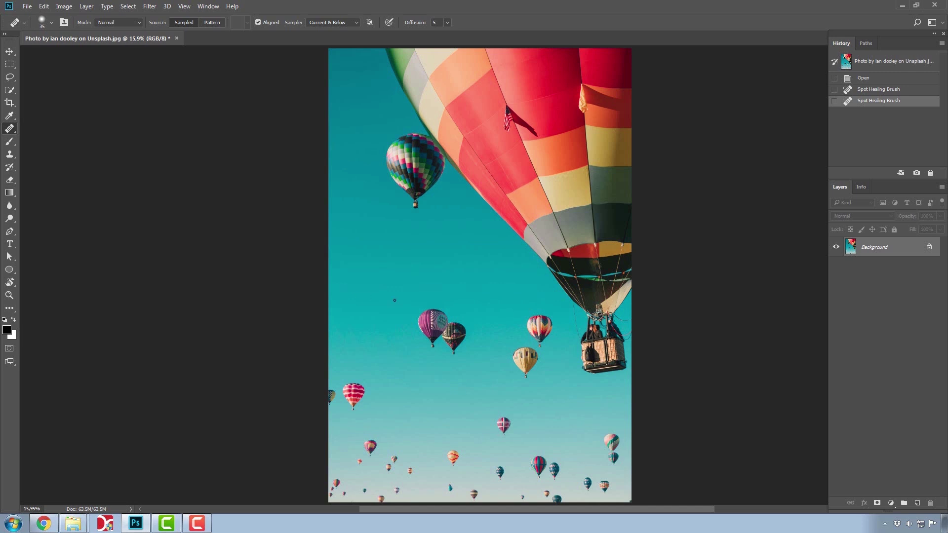
pyautogui.rightClick(417, 304)
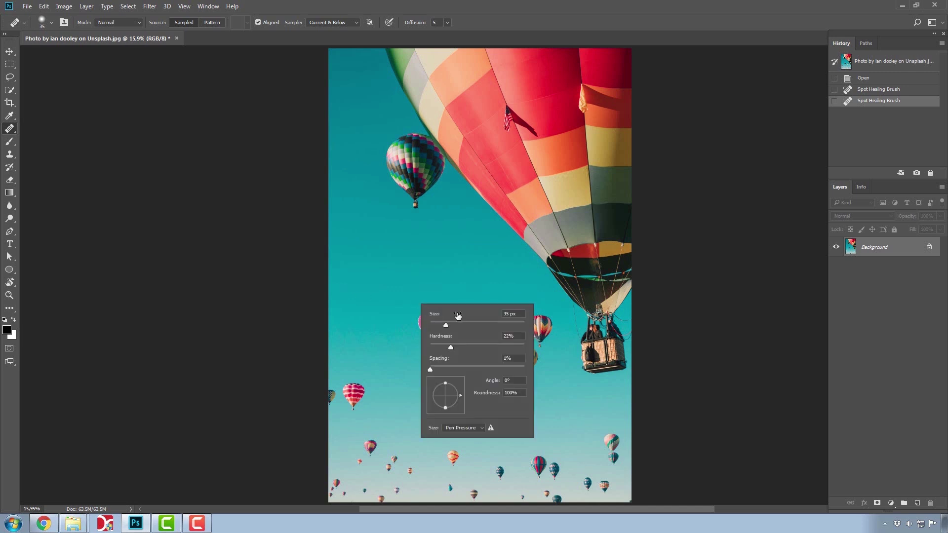
pyautogui.moveTo(480, 325); pyautogui.dragTo(482, 325)
pyautogui.press('Return')
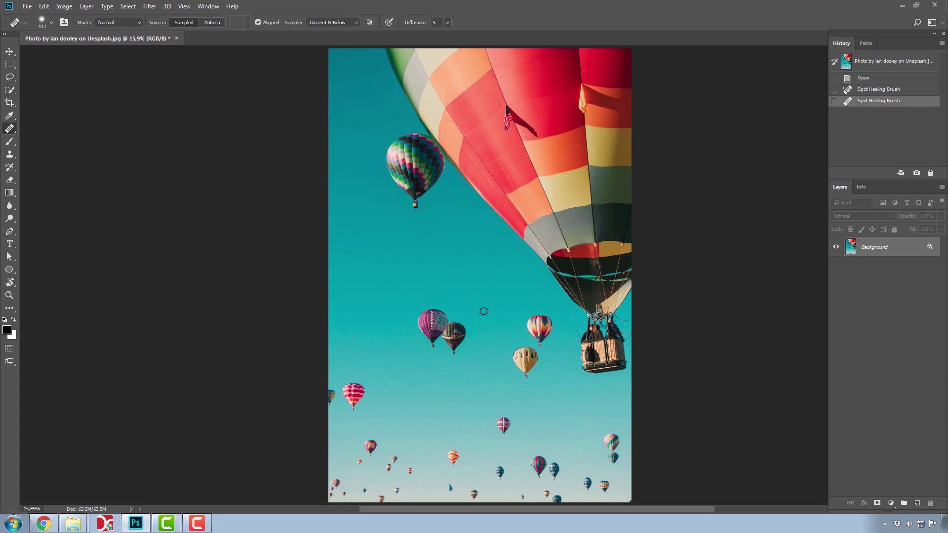
pyautogui.click(8, 295)
pyautogui.click(523, 359)
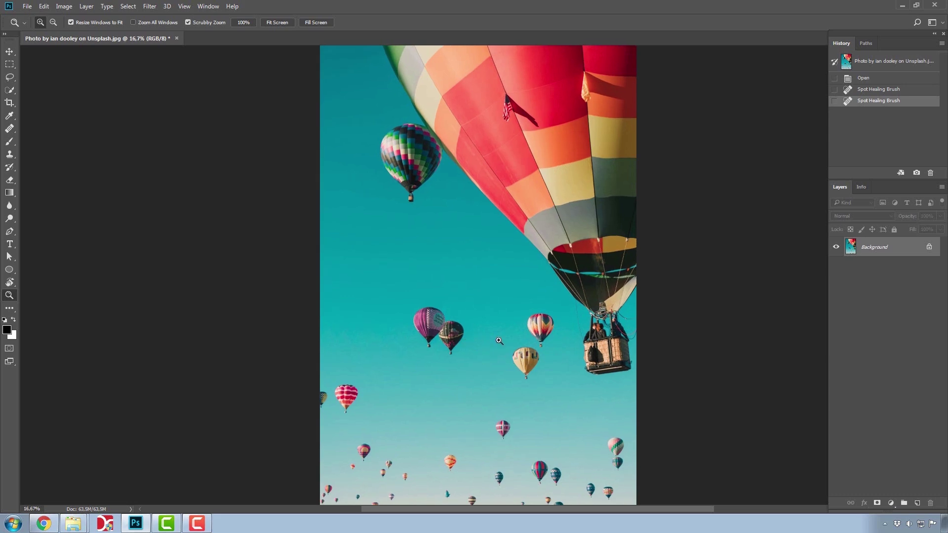
pyautogui.click(507, 340)
pyautogui.click(489, 358)
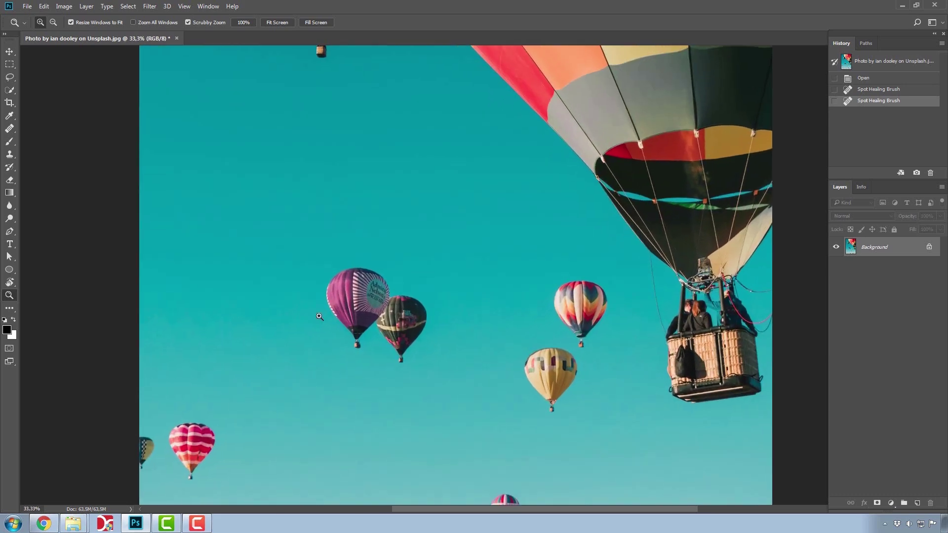
pyautogui.click(9, 129)
pyautogui.rightClick(9, 130)
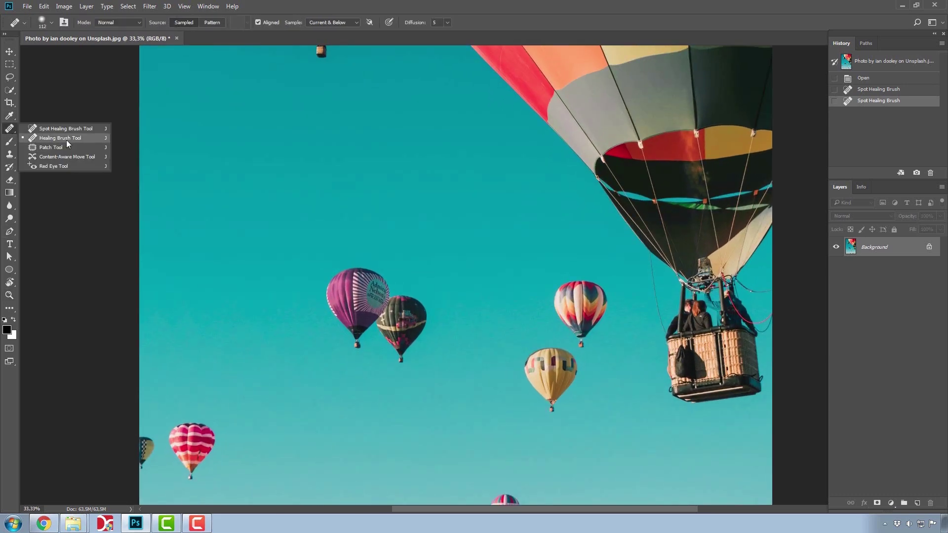
pyautogui.click(68, 139)
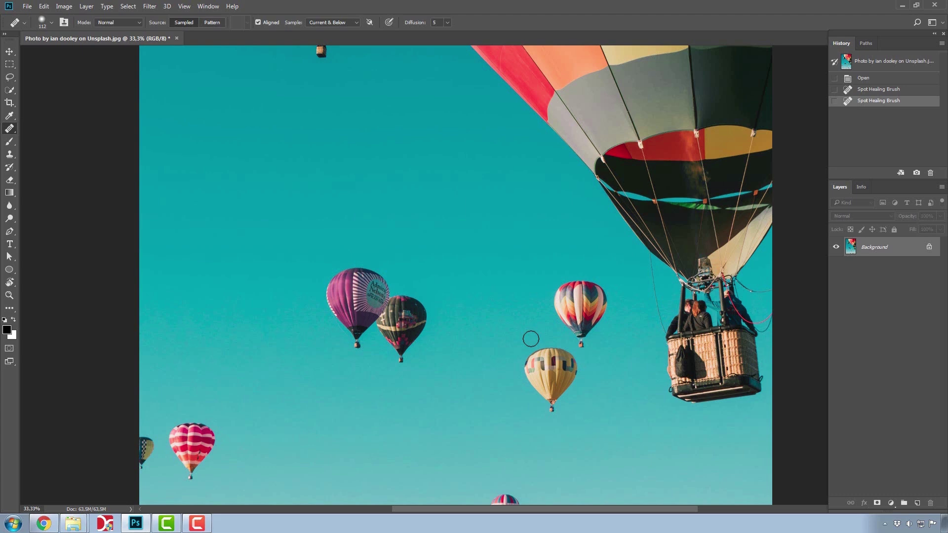
# Heal away the small orange-and-yellow balloon using nearby clear sky as the source, and compare before and after in the history
pyautogui.moveTo(531, 338); pyautogui.dragTo(510, 224)
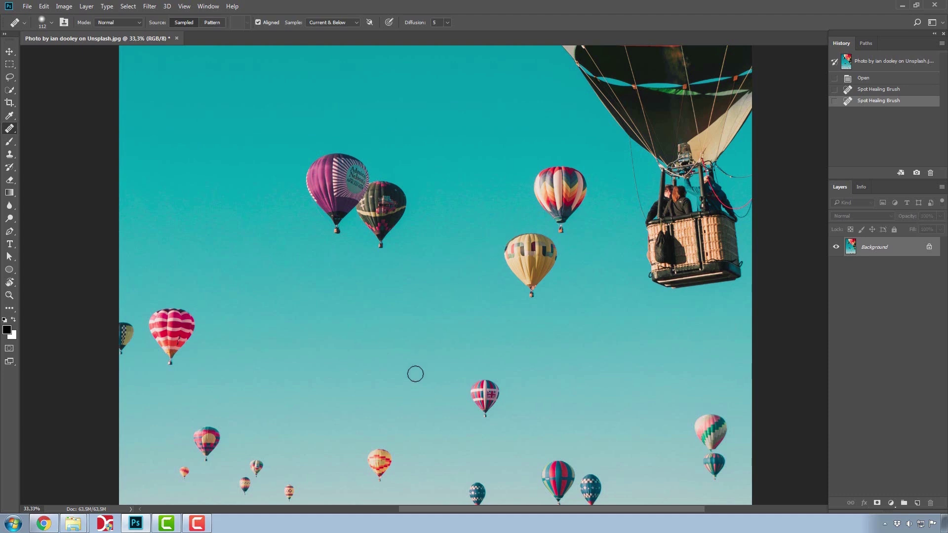
pyautogui.moveTo(415, 373); pyautogui.dragTo(414, 297)
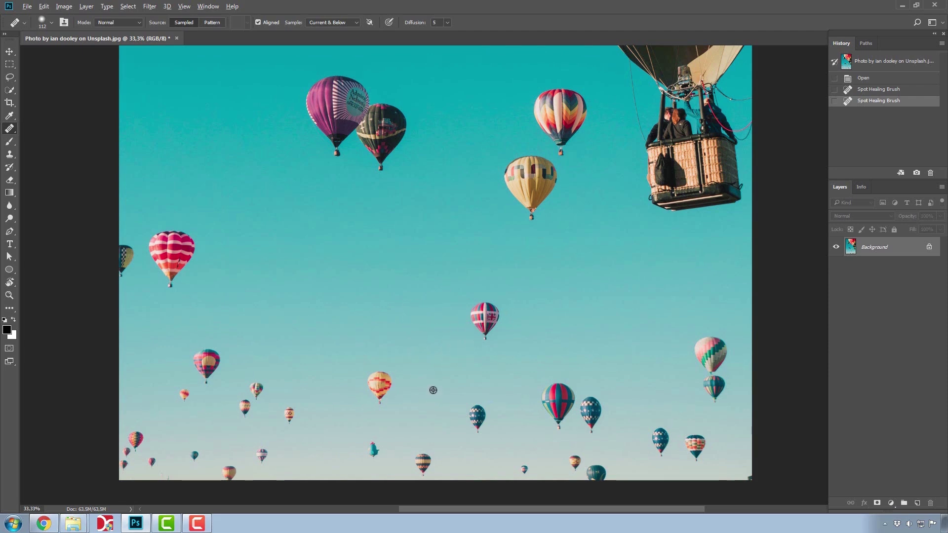
pyautogui.click(377, 386)
pyautogui.moveTo(374, 386)
pyautogui.mouseDown()
pyautogui.moveTo(366, 395)
pyautogui.moveTo(388, 383)
pyautogui.mouseUp()
pyautogui.click(890, 101)
pyautogui.click(878, 112)
pyautogui.click(876, 101)
pyautogui.click(878, 112)
# Sample the purple-and-white balloon in the lower sky and paint a copy of it in the empty sky to its left
pyautogui.keyDown('alt'); pyautogui.click(483, 315); pyautogui.keyUp('alt')
pyautogui.moveTo(401, 314); pyautogui.dragTo(407, 307)
pyautogui.moveTo(400, 340); pyautogui.dragTo(401, 341)
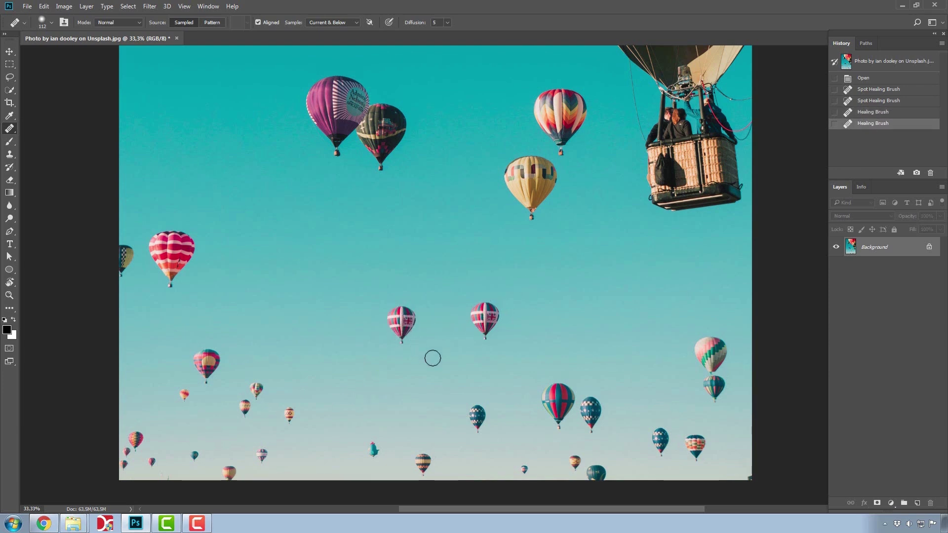
# Enlarge the Healing Brush to 170 px, heal away the original purple-and-white balloon, and save the image
pyautogui.rightClick(573, 320)
pyautogui.moveTo(627, 336); pyautogui.dragTo(649, 341)
pyautogui.click(795, 307)
pyautogui.moveTo(482, 321)
pyautogui.mouseDown()
pyautogui.moveTo(478, 311)
pyautogui.moveTo(481, 328)
pyautogui.mouseUp()
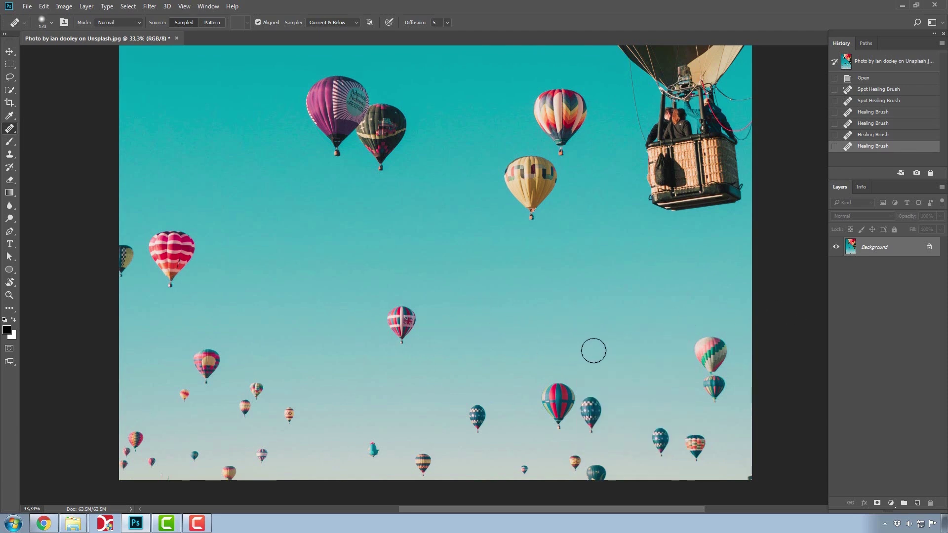
pyautogui.click(27, 6)
pyautogui.click(43, 106)
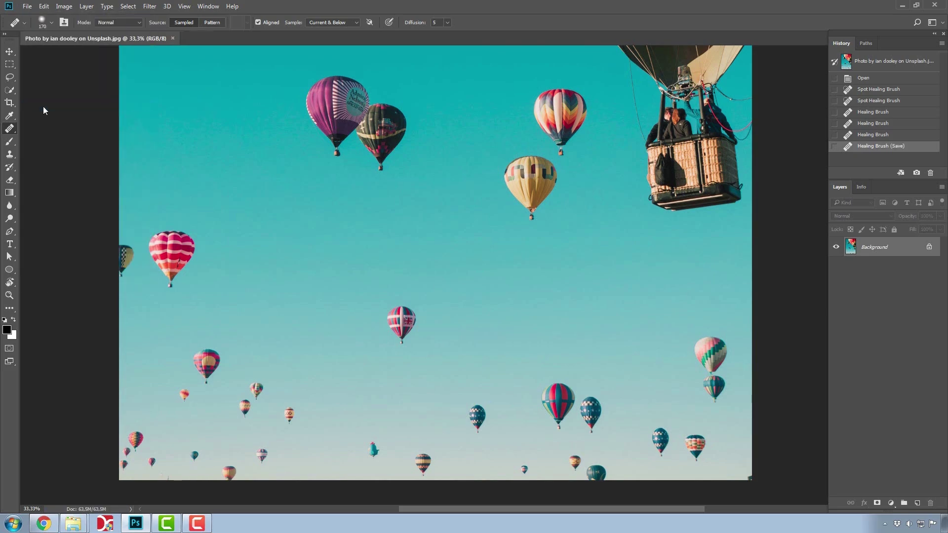